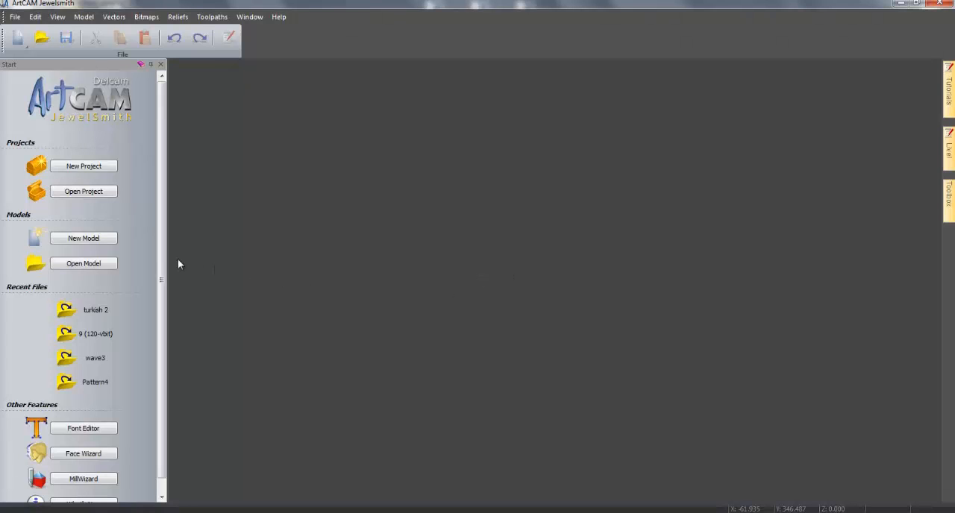
- Create a new model 250 mm wide and 300 mm high, and import the vector file Turkish Weave.eps into it
{"action": "left_click", "coordinate": [107, 238]}
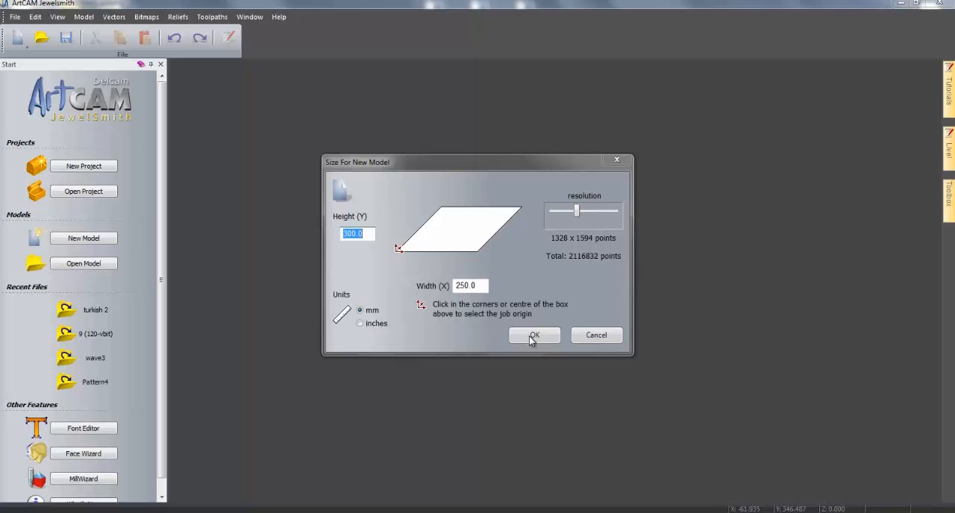
{"action": "left_click", "coordinate": [533, 336]}
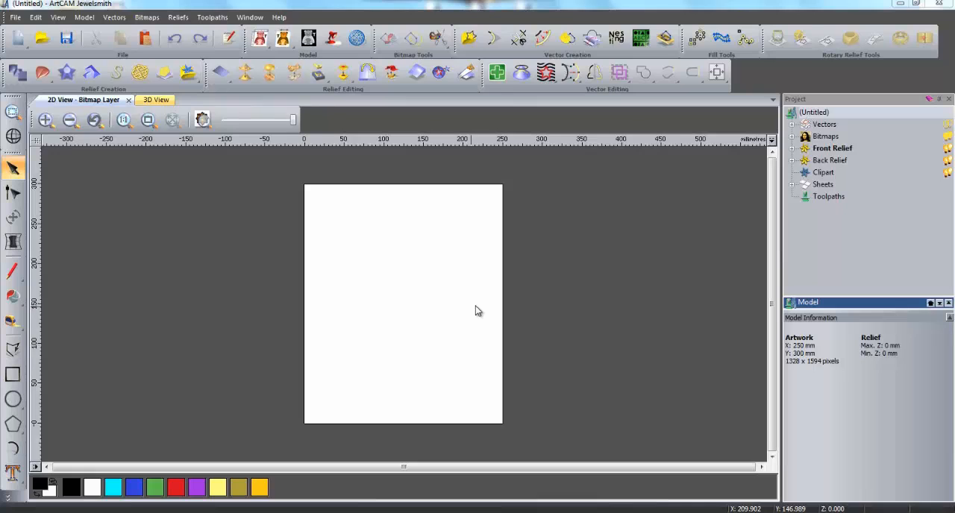
{"action": "left_click", "coordinate": [818, 125]}
{"action": "right_click", "coordinate": [817, 127]}
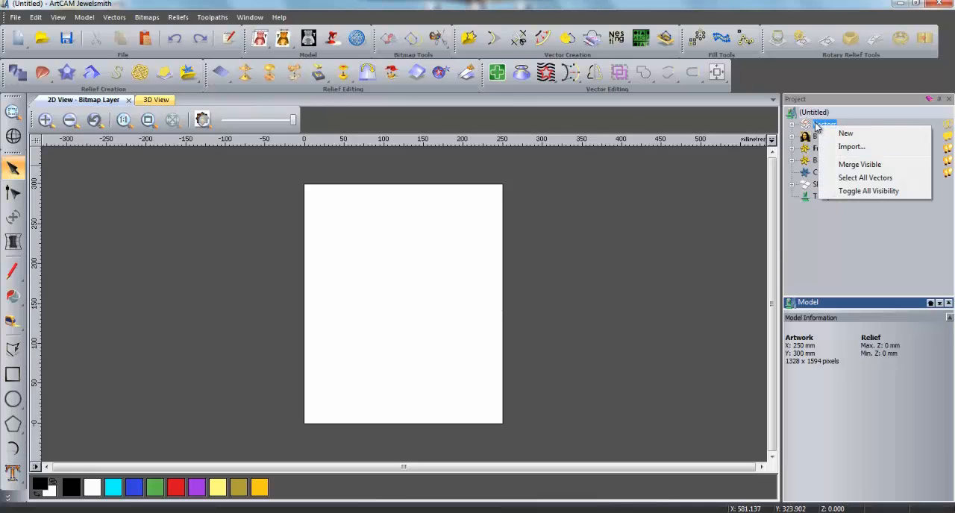
{"action": "left_click", "coordinate": [850, 147]}
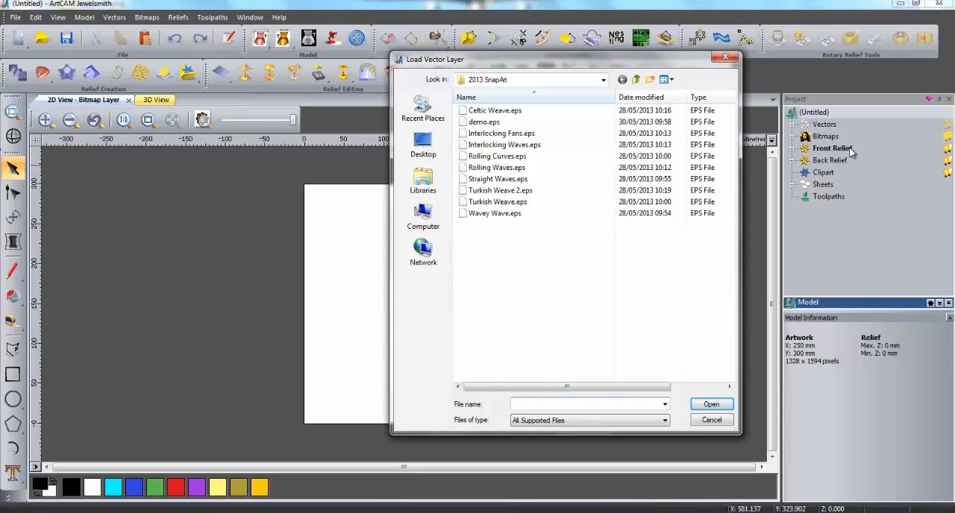
{"action": "left_click", "coordinate": [524, 207]}
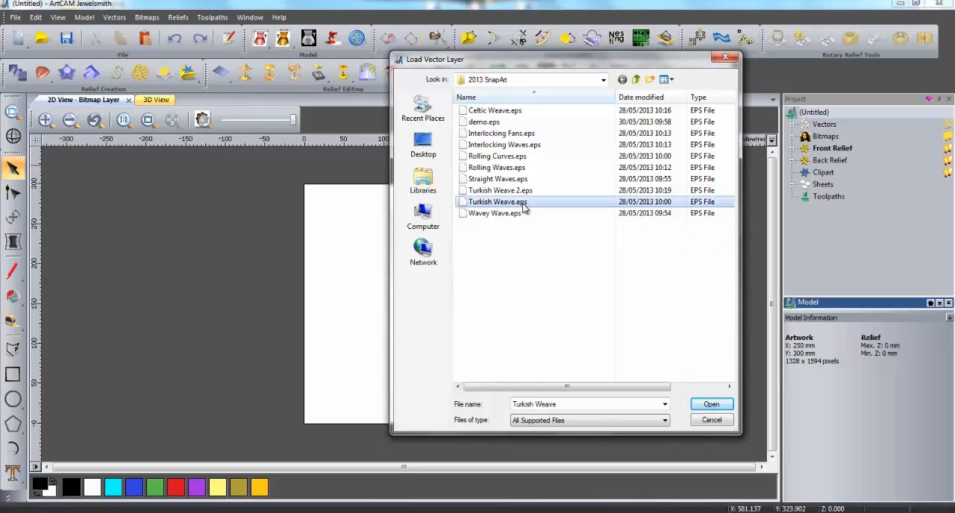
{"action": "left_click", "coordinate": [704, 406]}
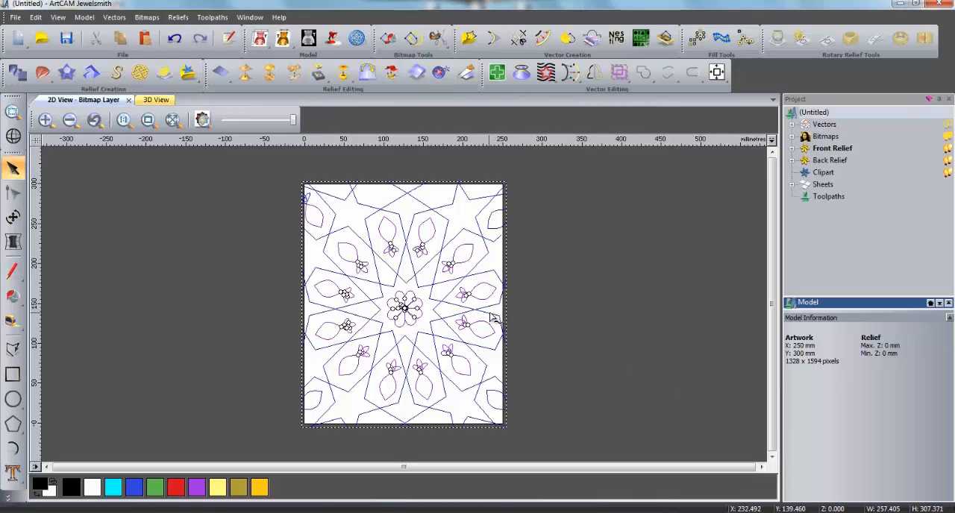
- Ungroup the imported Turkish weave vectors and check that individual lines and motifs can be selected separately
{"action": "right_click", "coordinate": [477, 280]}
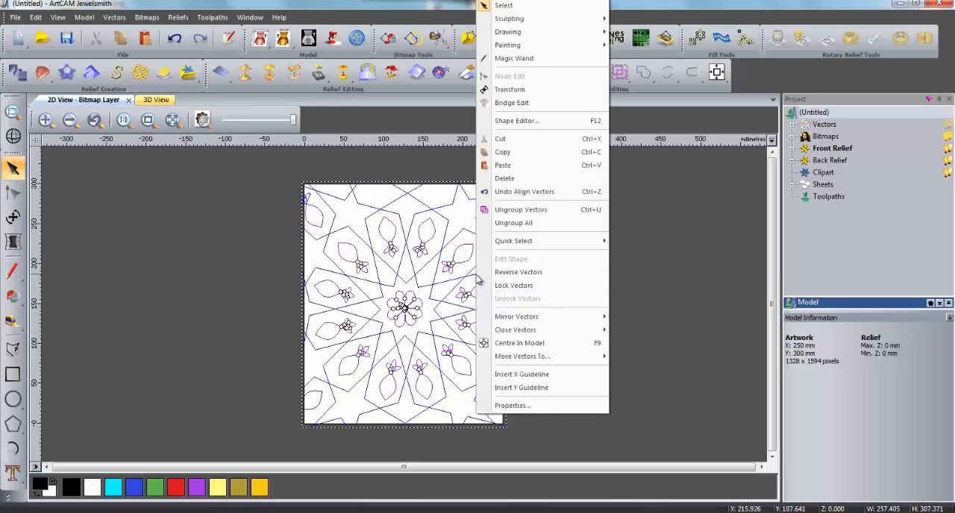
{"action": "left_click", "coordinate": [506, 212]}
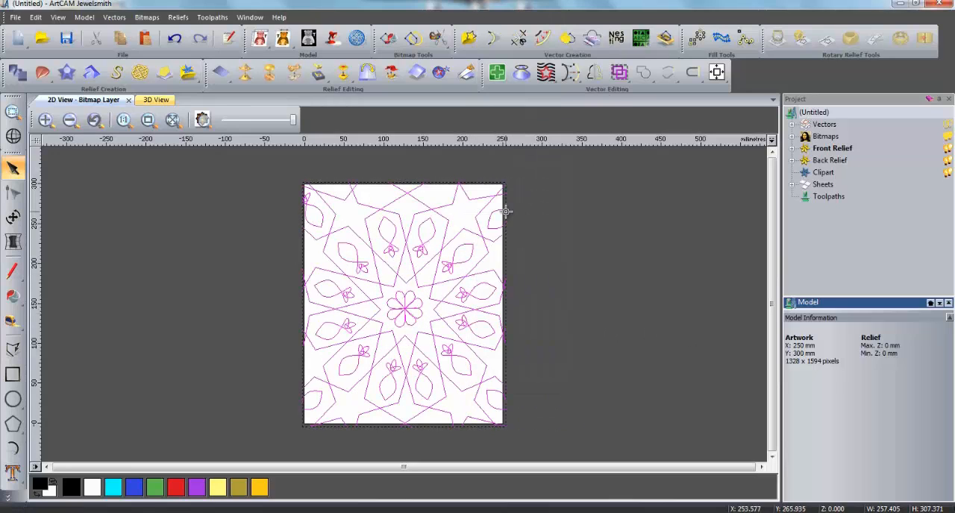
{"action": "left_click", "coordinate": [623, 317]}
{"action": "left_click", "coordinate": [439, 305]}
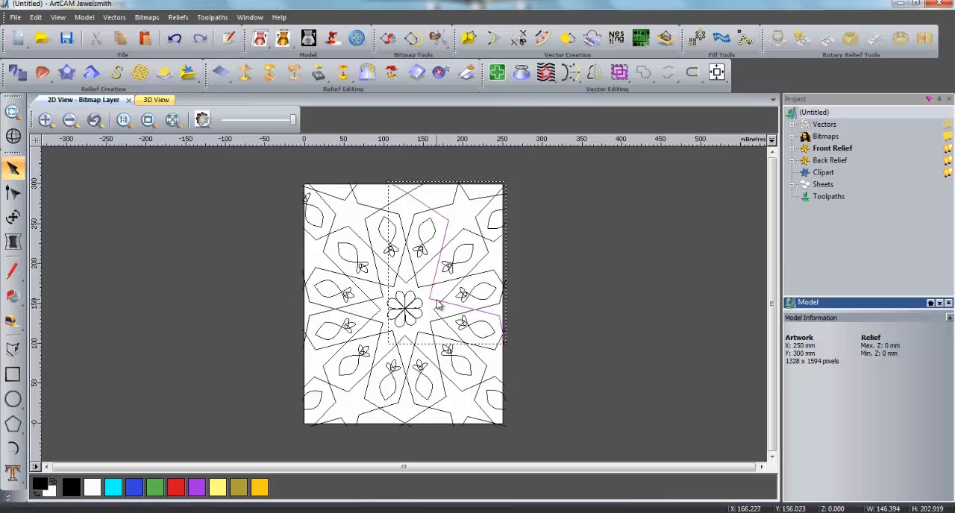
{"action": "left_click", "coordinate": [452, 267]}
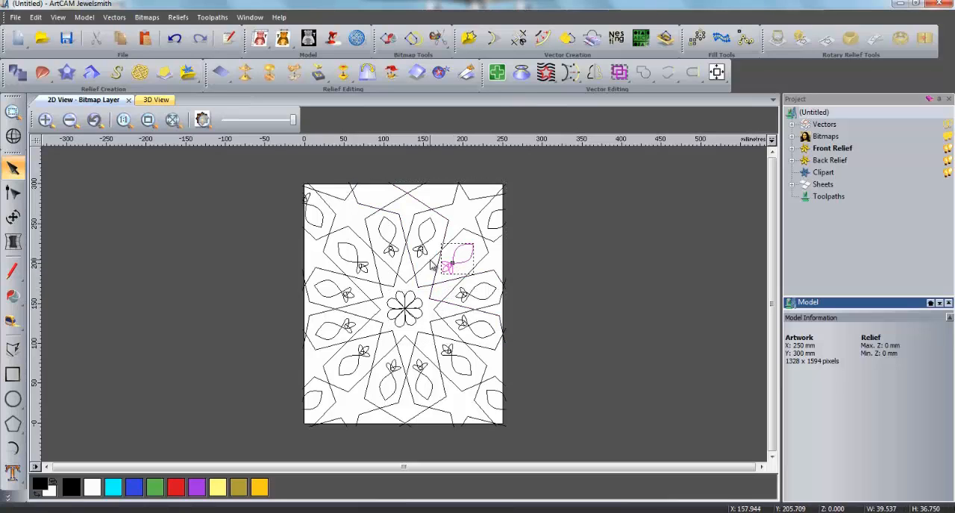
{"action": "left_click", "coordinate": [432, 263]}
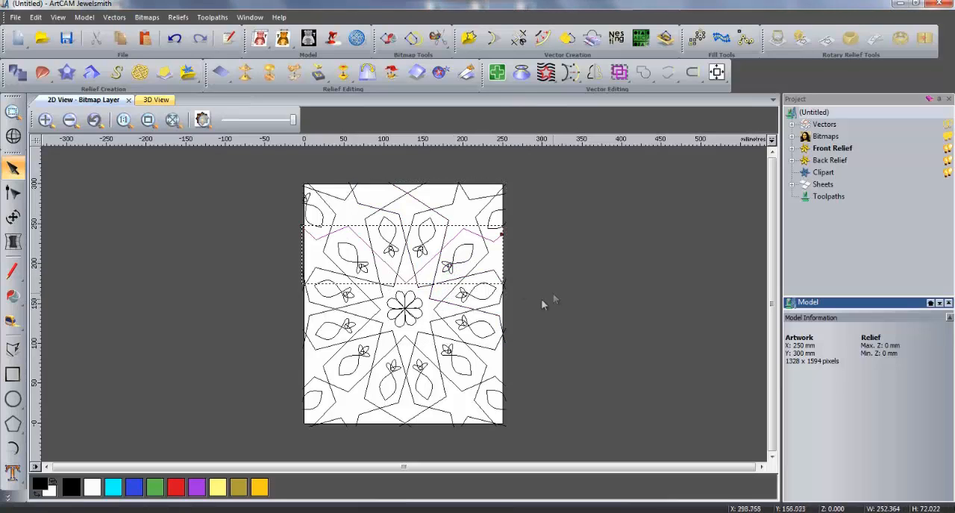
- Select the twelve leaf-and-flower motifs around the centre, the central flower and the upper-left corner motif
{"action": "left_click", "coordinate": [393, 252]}
{"action": "left_click", "coordinate": [423, 252], "text": "shift"}
{"action": "left_click", "coordinate": [451, 266], "text": "shift"}
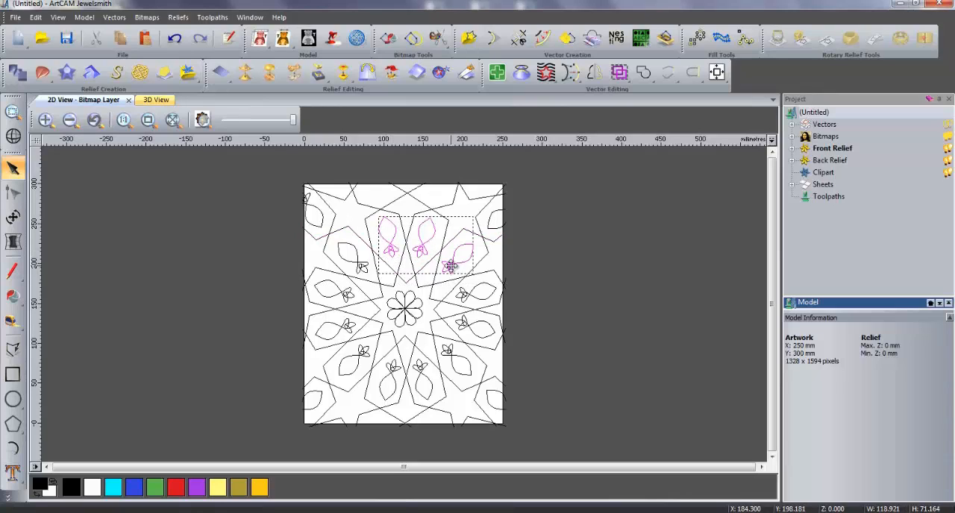
{"action": "left_click", "coordinate": [466, 299], "text": "shift"}
{"action": "left_click", "coordinate": [467, 328], "text": "shift"}
{"action": "left_click", "coordinate": [454, 356], "text": "shift"}
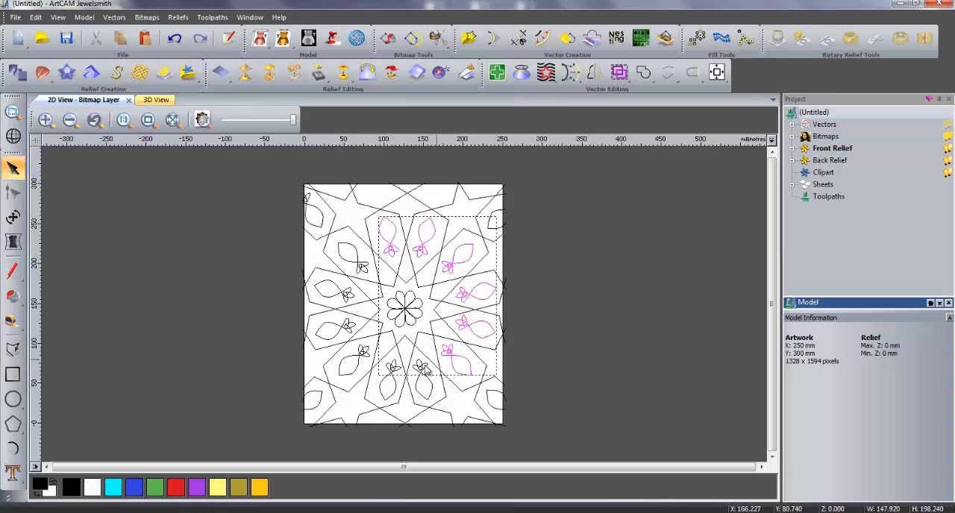
{"action": "left_click", "coordinate": [425, 371], "text": "shift"}
{"action": "left_click", "coordinate": [393, 370], "text": "shift"}
{"action": "left_click", "coordinate": [361, 356], "text": "shift"}
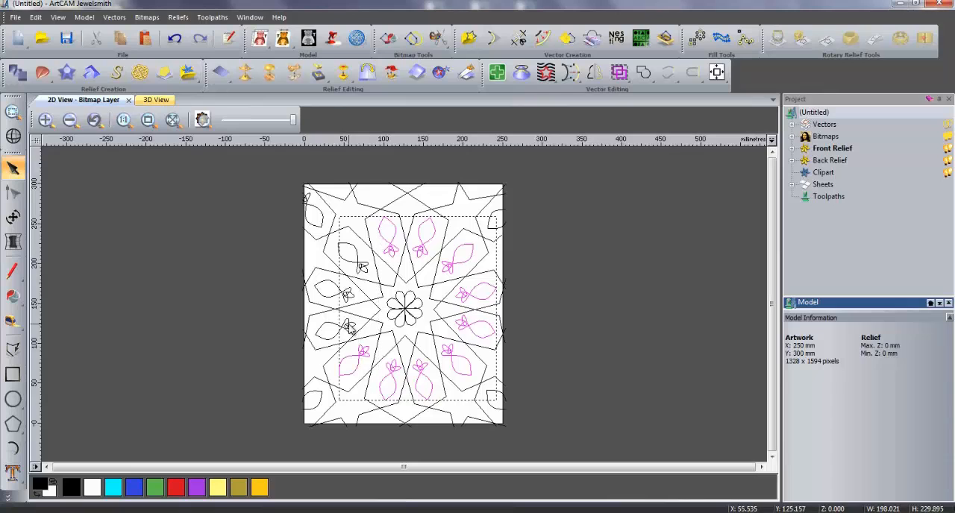
{"action": "left_click", "coordinate": [348, 327], "text": "shift"}
{"action": "left_click", "coordinate": [346, 297], "text": "shift"}
{"action": "left_click", "coordinate": [360, 269], "text": "shift"}
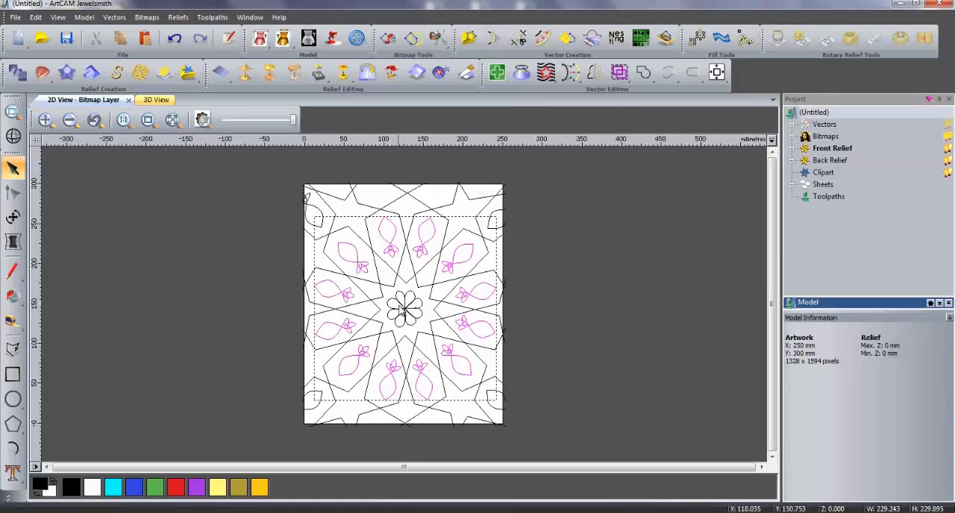
{"action": "left_click", "coordinate": [403, 309], "text": "shift"}
{"action": "left_click", "coordinate": [313, 218], "text": "shift"}
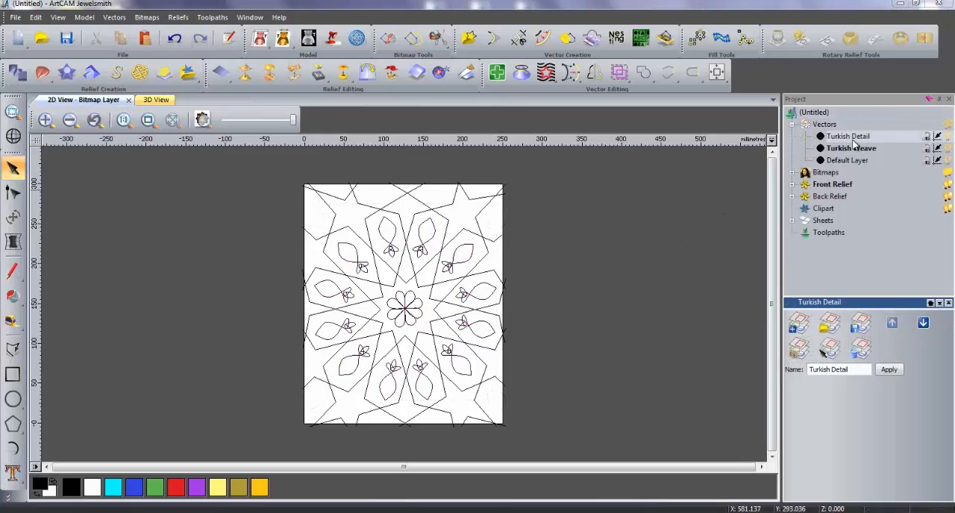
- Hide the Turkish Detail layer and start a fluting toolpath with all the weave vectors selected
{"action": "left_click", "coordinate": [947, 138]}
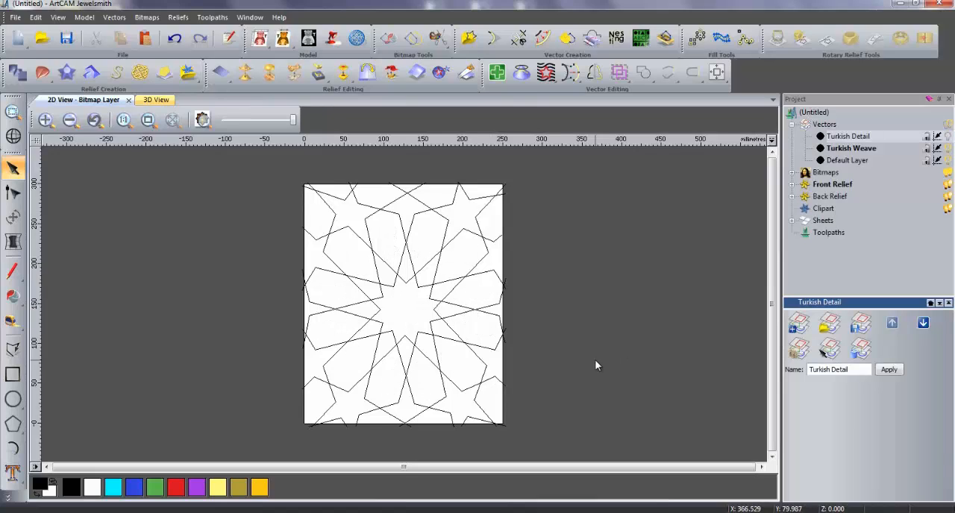
{"action": "left_click_drag", "start_coordinate": [266, 170], "coordinate": [537, 441]}
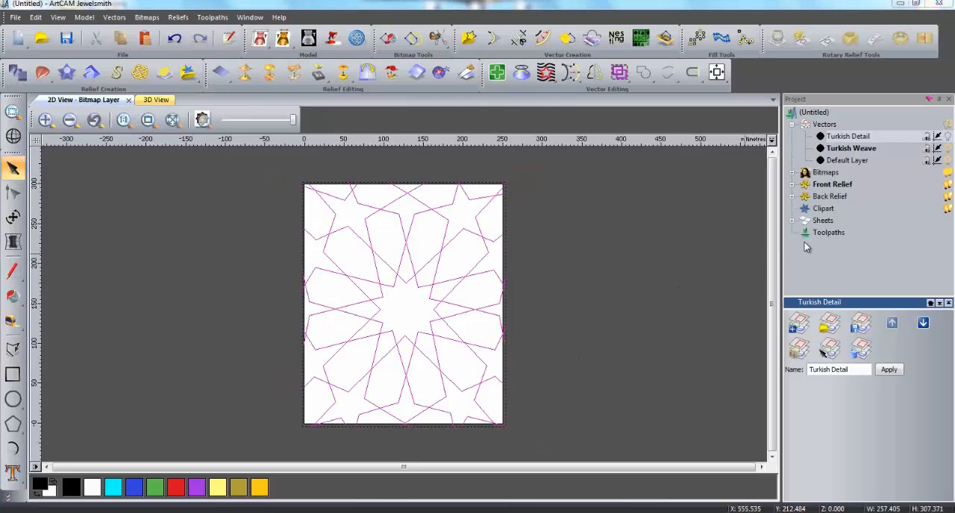
{"action": "left_click", "coordinate": [839, 233]}
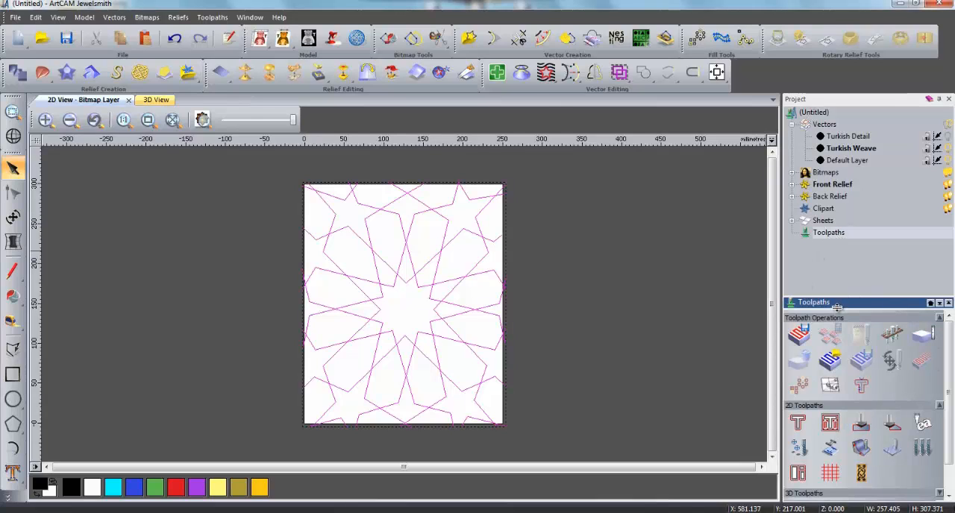
{"action": "left_click", "coordinate": [861, 475]}
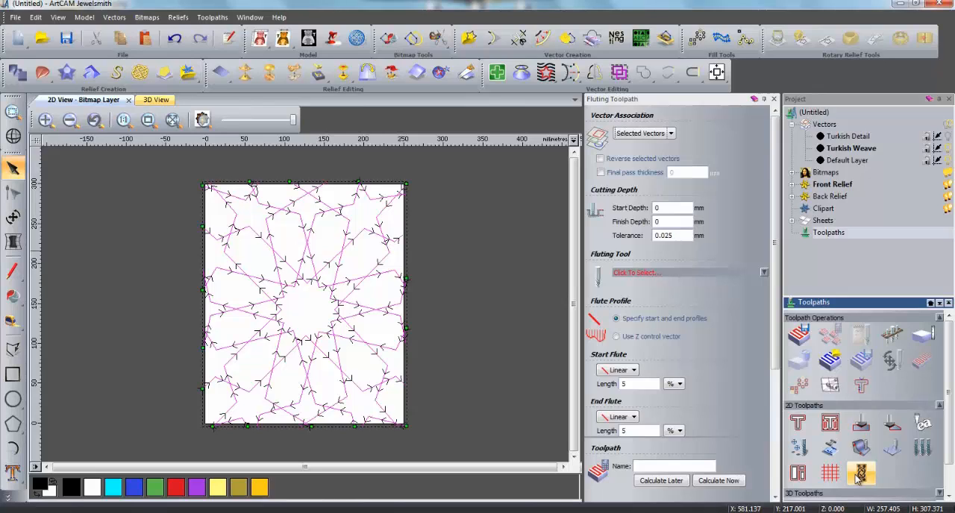
- Set the fluting toolpath's start depth to 0.2 mm and its finish depth to 2 mm
{"action": "left_click_drag", "start_coordinate": [678, 210], "coordinate": [609, 207]}
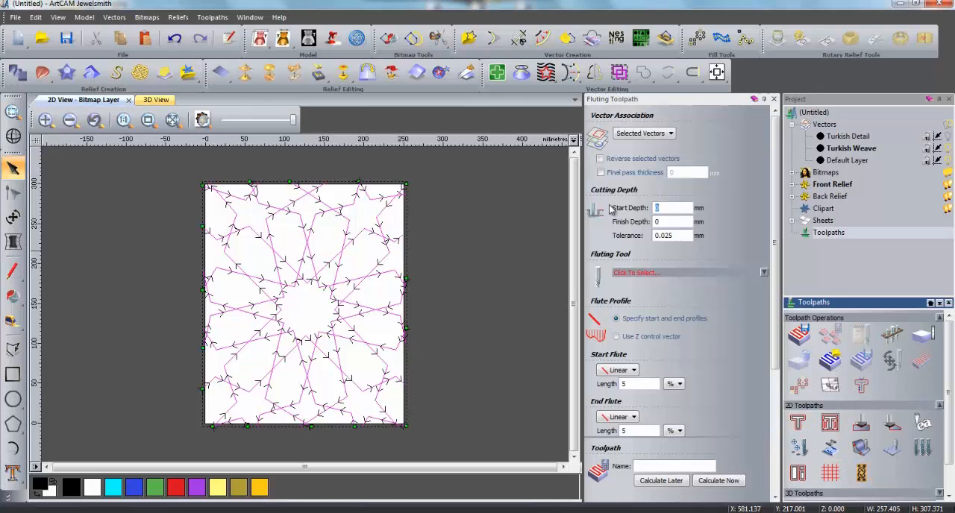
{"action": "type", "text": "0.2"}
{"action": "double_click", "coordinate": [659, 221]}
{"action": "type", "text": "2"}
- Choose the V-Bit 32 mm 120 degree from the V-Carving group as the fluting tool
{"action": "left_click", "coordinate": [763, 272]}
{"action": "scroll", "coordinate": [444, 300], "scroll_direction": "down", "scroll_amount": 5}
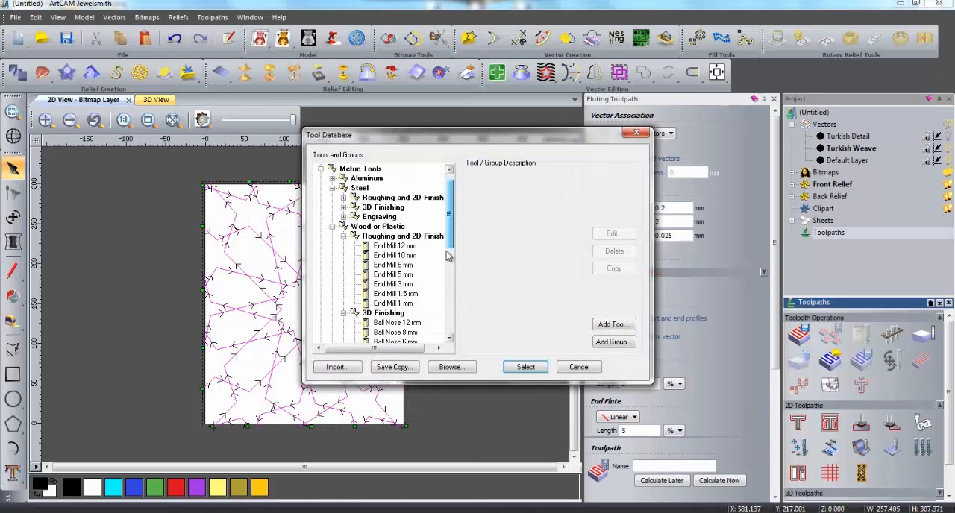
{"action": "left_click", "coordinate": [419, 286]}
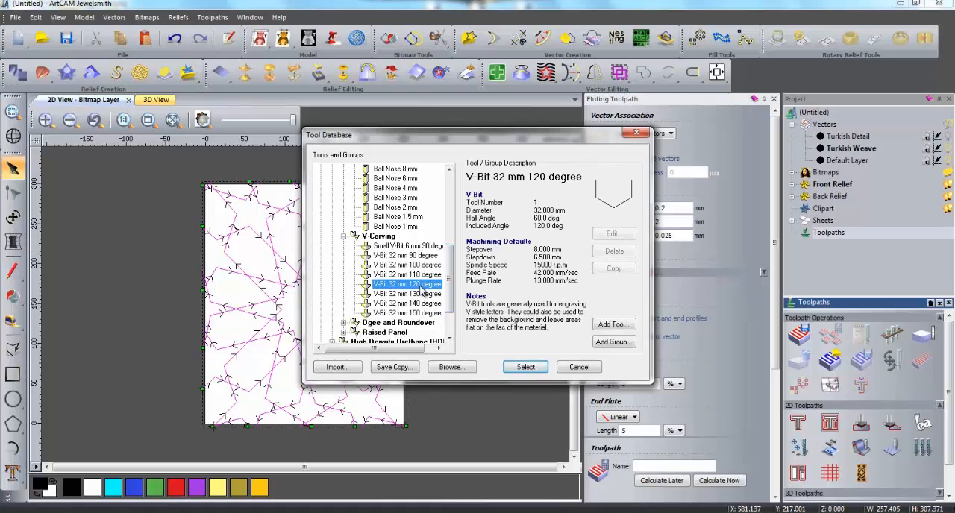
{"action": "left_click", "coordinate": [528, 368]}
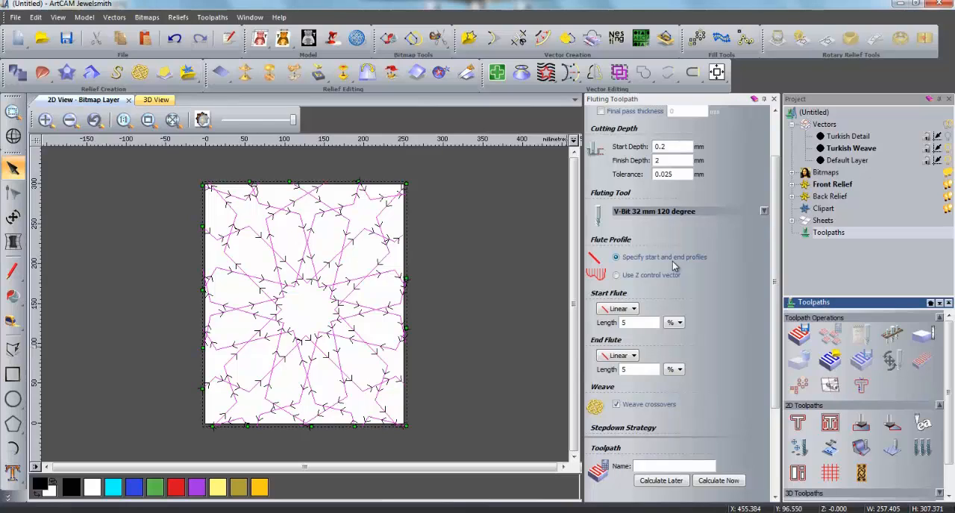
- Keep the start flute length in percent and set both the start and end flute lengths to 30 %
{"action": "left_click", "coordinate": [680, 323]}
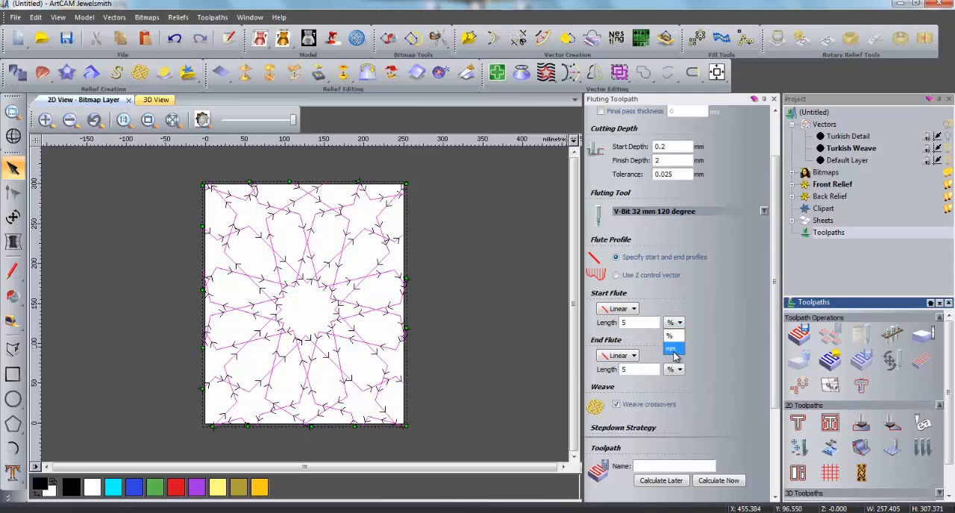
{"action": "left_click", "coordinate": [671, 337]}
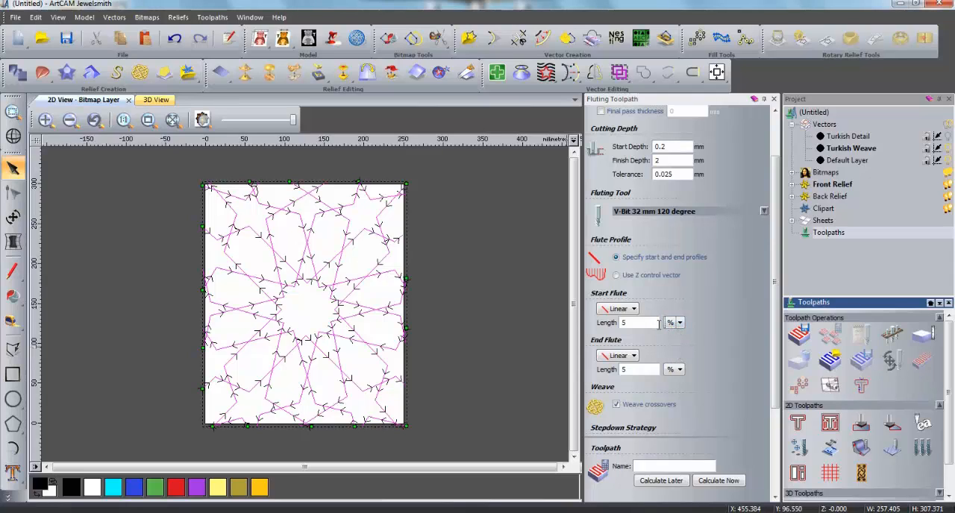
{"action": "double_click", "coordinate": [658, 323]}
{"action": "type", "text": "30"}
{"action": "double_click", "coordinate": [625, 369]}
{"action": "type", "text": "30"}
- Define the material thickness as 10 mm and calculate the fluting toolpath for the weave vectors
{"action": "scroll", "coordinate": [605, 380], "scroll_direction": "down", "scroll_amount": 3}
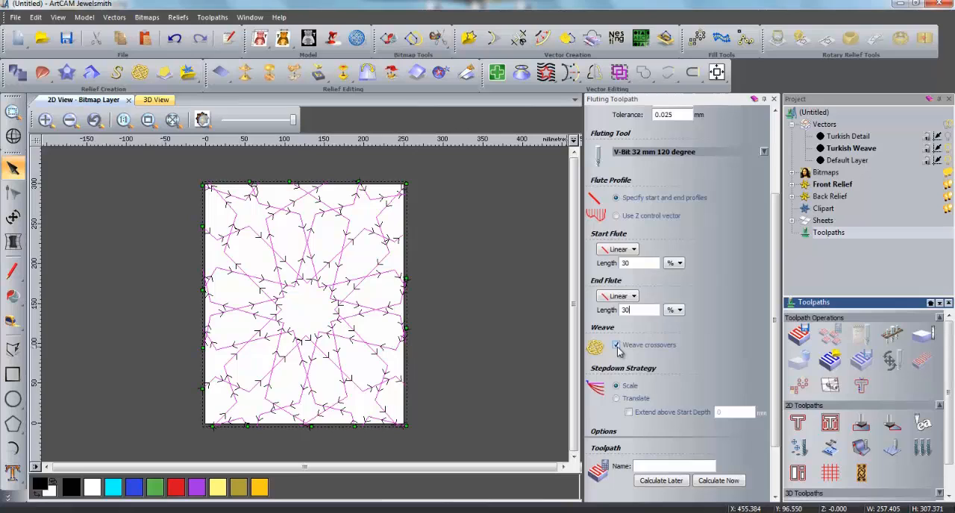
{"action": "scroll", "coordinate": [616, 347], "scroll_direction": "up", "scroll_amount": 1}
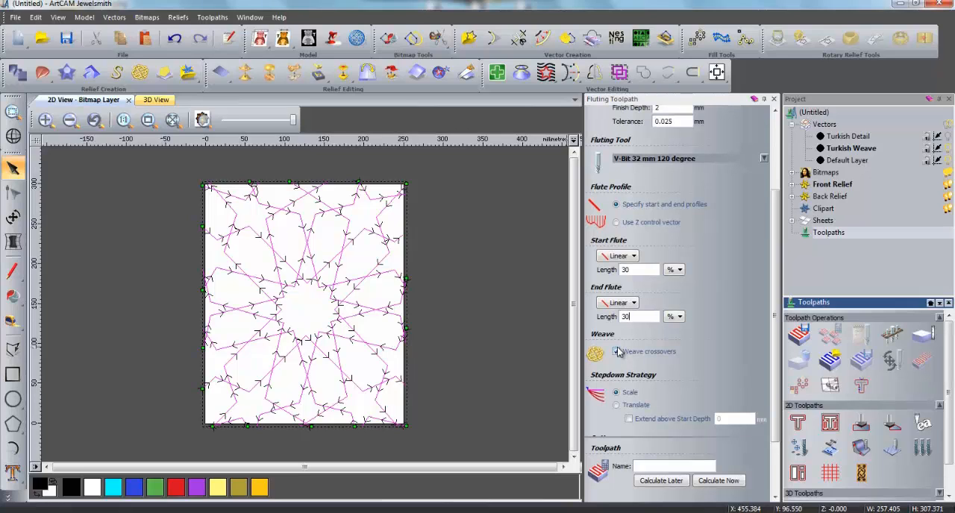
{"action": "scroll", "coordinate": [778, 327], "scroll_direction": "down", "scroll_amount": 3}
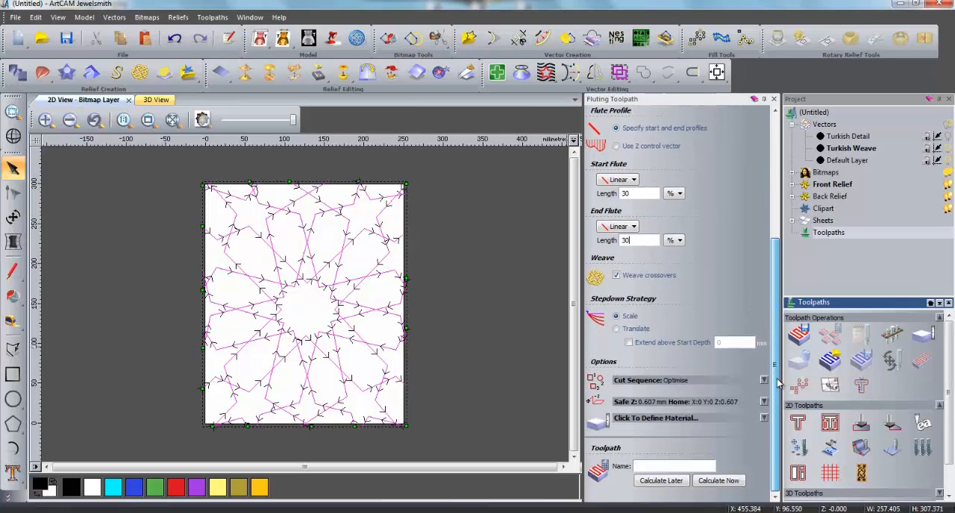
{"action": "left_click", "coordinate": [763, 418]}
{"action": "type", "text": "10"}
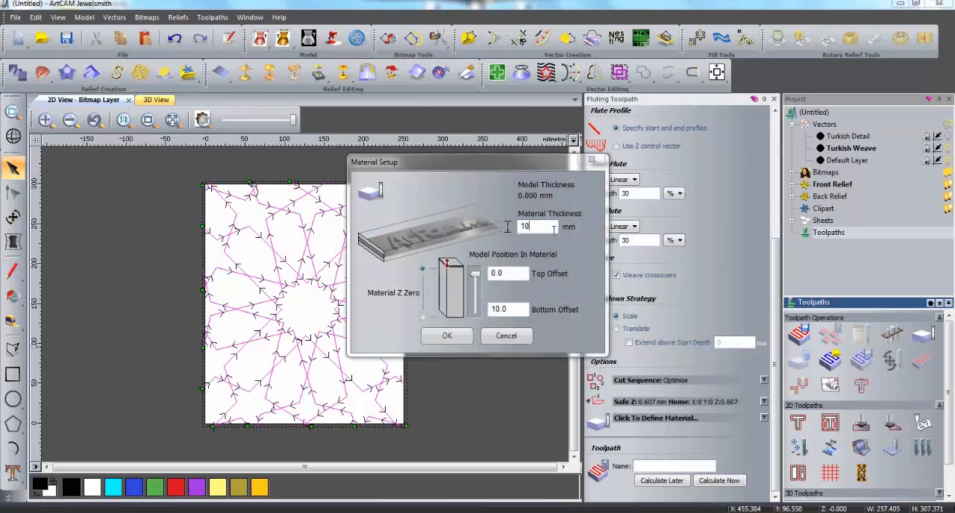
{"action": "left_click", "coordinate": [456, 335]}
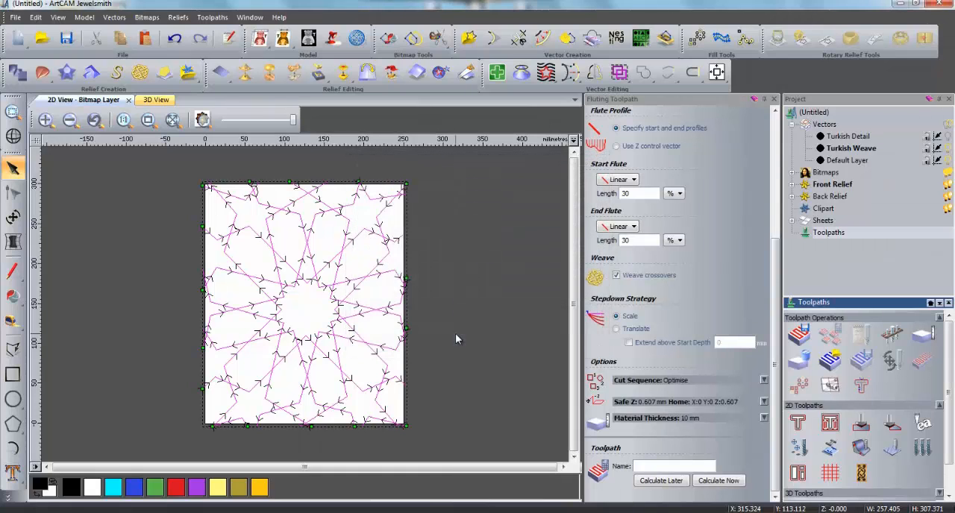
{"action": "left_click", "coordinate": [716, 483]}
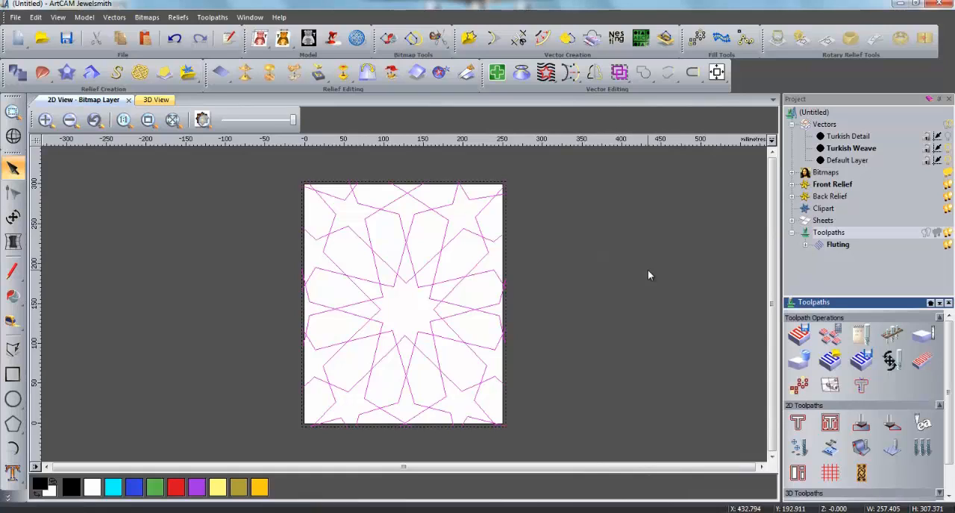
- Show the Turkish Detail layer in place of the Turkish Weave layer and select all of its motifs
{"action": "left_click", "coordinate": [948, 148]}
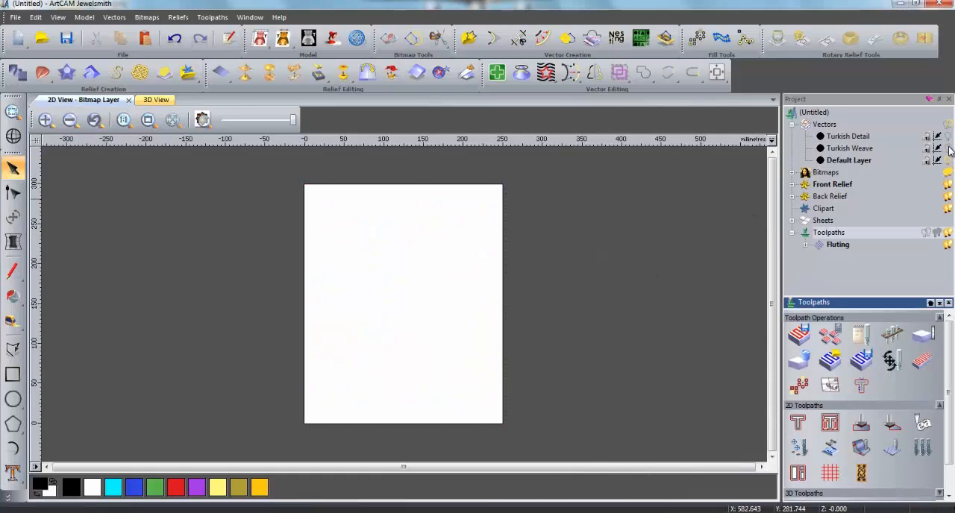
{"action": "left_click", "coordinate": [947, 137]}
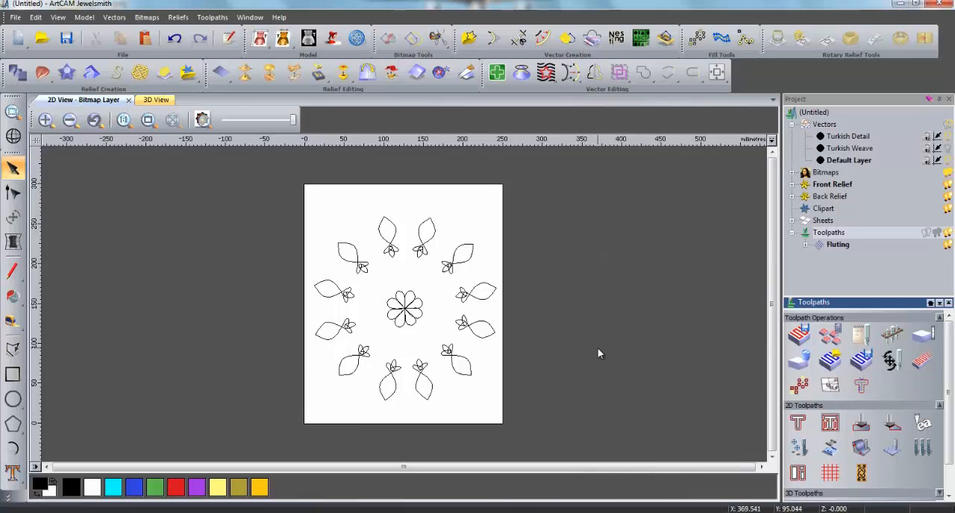
{"action": "left_click_drag", "start_coordinate": [250, 203], "coordinate": [538, 416]}
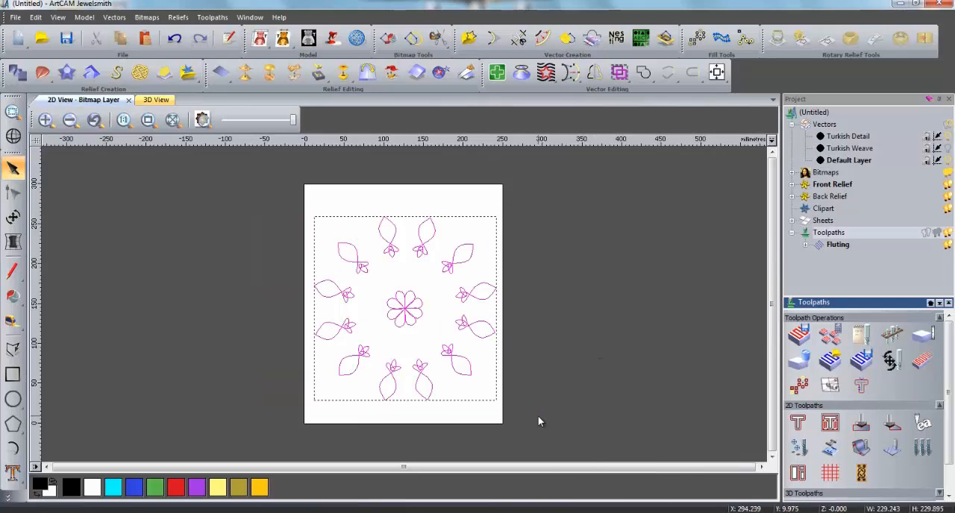
- Start a fluting toolpath for the selected detail motifs with 0.2 mm start depth, 2 mm finish depth and the V-Bit 32 mm 120 degree
{"action": "left_click", "coordinate": [862, 476]}
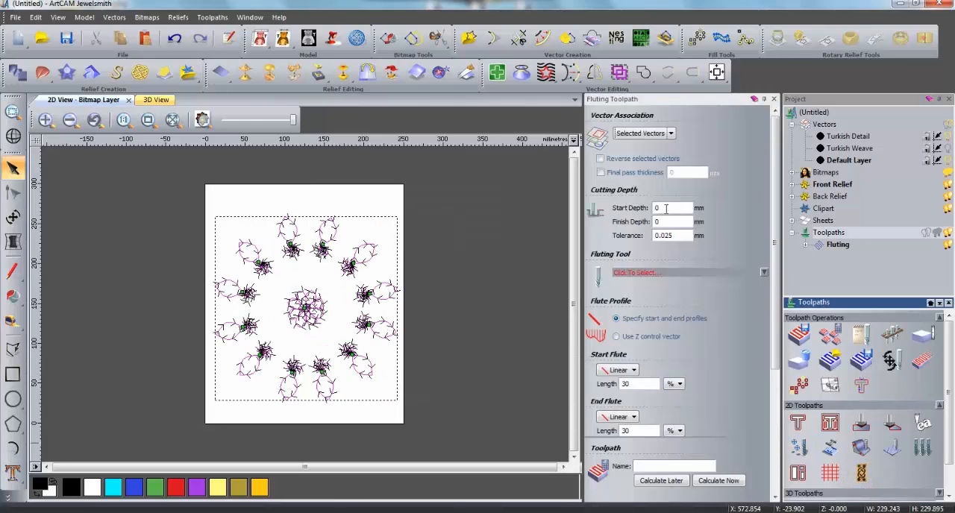
{"action": "left_click_drag", "start_coordinate": [666, 209], "coordinate": [617, 215]}
{"action": "type", "text": "0.2"}
{"action": "key", "text": "Tab"}
{"action": "type", "text": "2"}
{"action": "scroll", "coordinate": [777, 329], "scroll_direction": "down", "scroll_amount": 2}
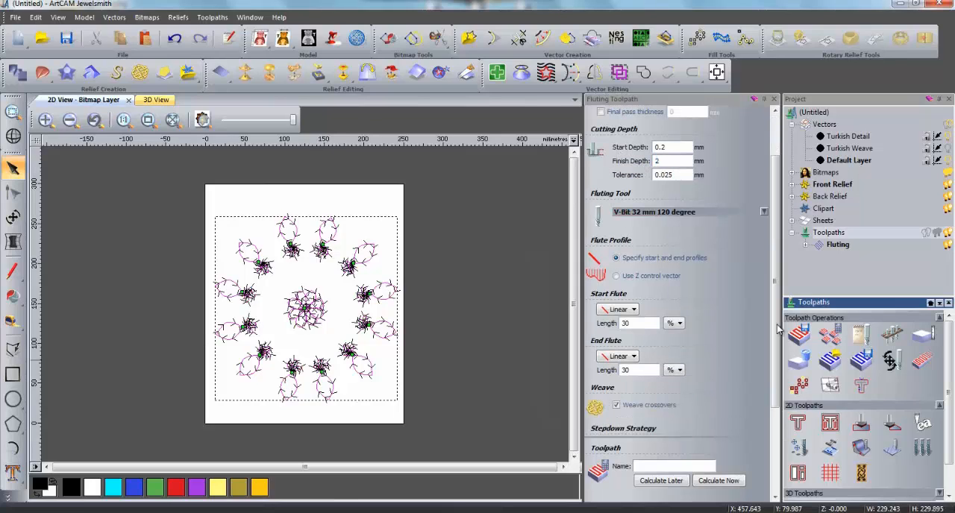
- Set both the start and end flute lengths to 50 % and calculate the fluting toolpath for the detail motifs
{"action": "left_click_drag", "start_coordinate": [656, 323], "coordinate": [580, 325]}
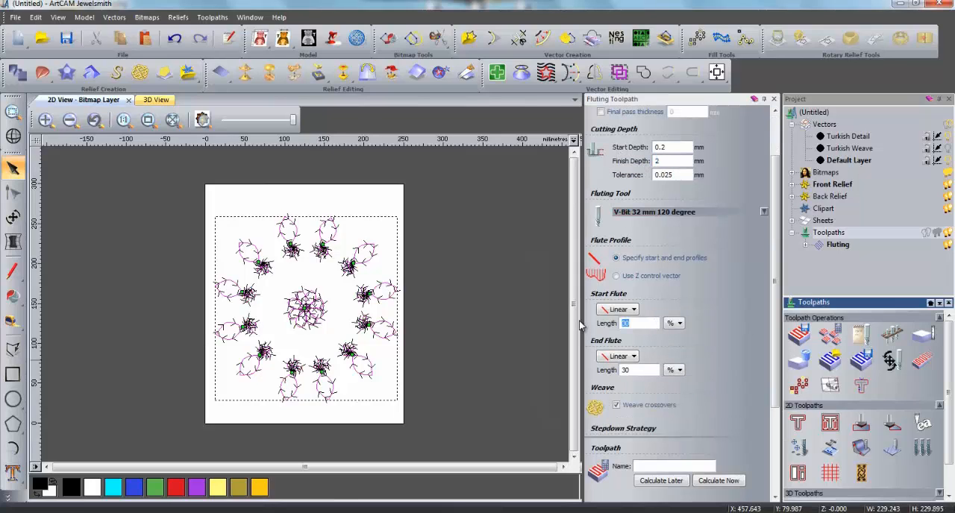
{"action": "type", "text": "50"}
{"action": "left_click_drag", "start_coordinate": [634, 369], "coordinate": [600, 369]}
{"action": "type", "text": "50"}
{"action": "scroll", "coordinate": [771, 291], "scroll_direction": "down", "scroll_amount": 3}
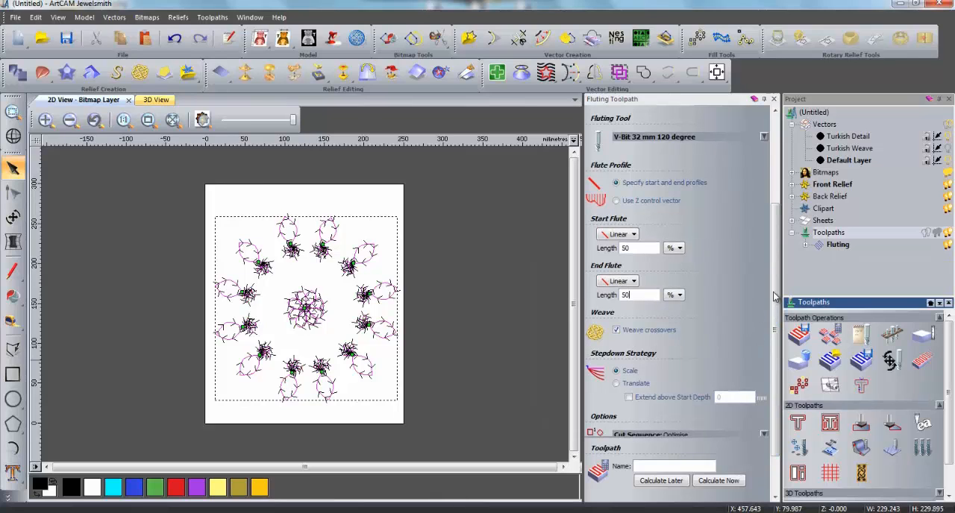
{"action": "scroll", "coordinate": [774, 296], "scroll_direction": "down", "scroll_amount": 3}
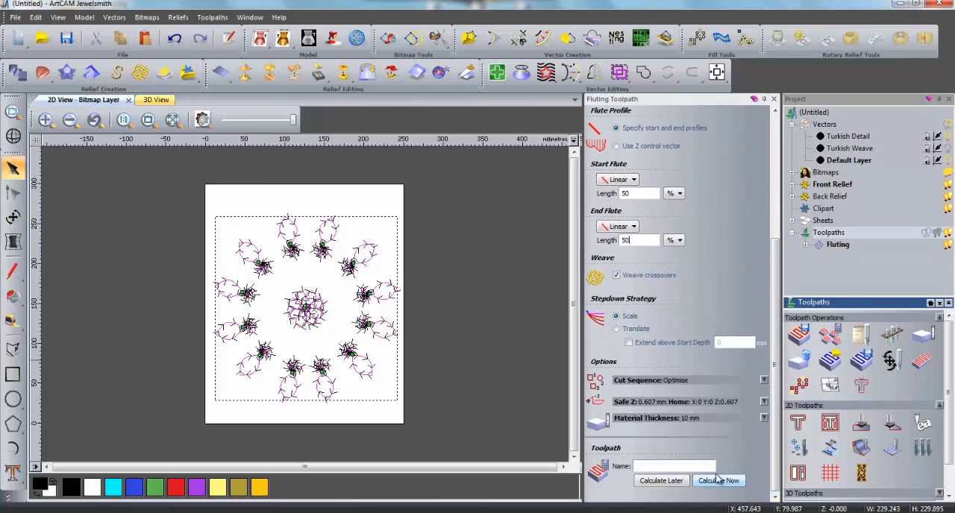
{"action": "left_click", "coordinate": [717, 481]}
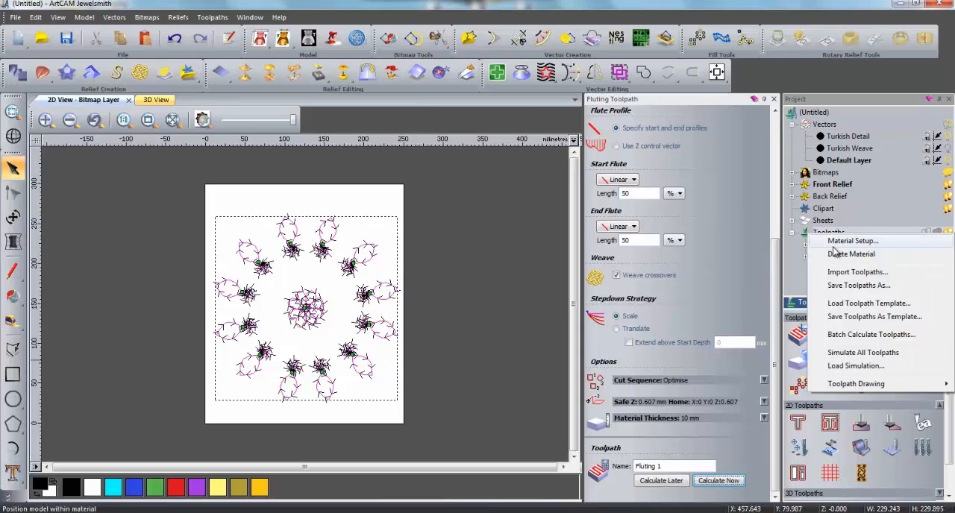
- Simulate all toolpaths on the whole model at standard resolution and examine the carved weave crossovers and detail motifs up close
{"action": "left_click", "coordinate": [880, 357]}
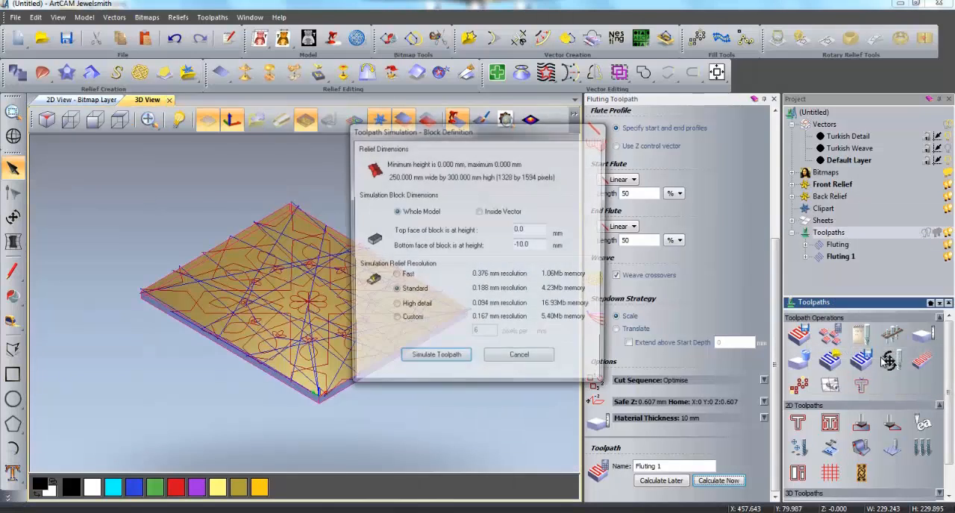
{"action": "left_click", "coordinate": [446, 357]}
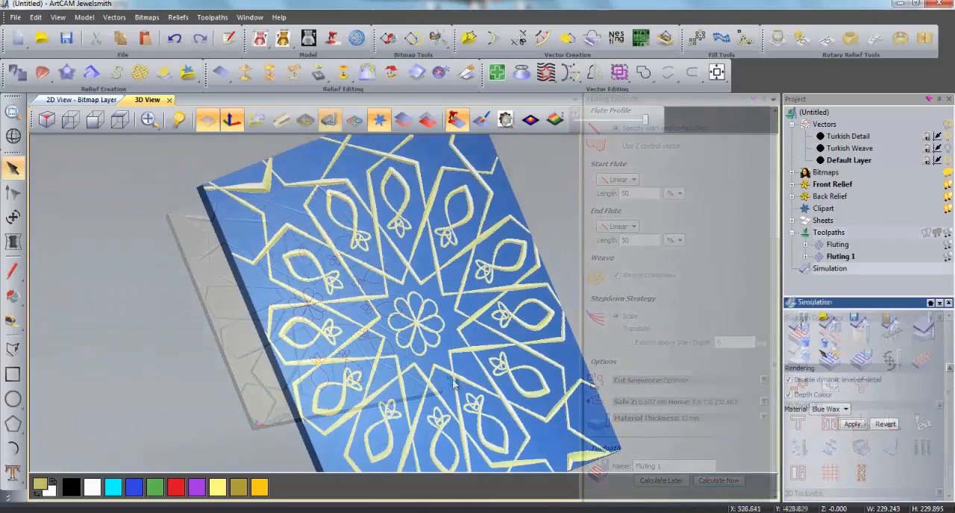
{"action": "left_click_drag", "start_coordinate": [549, 381], "coordinate": [384, 334]}
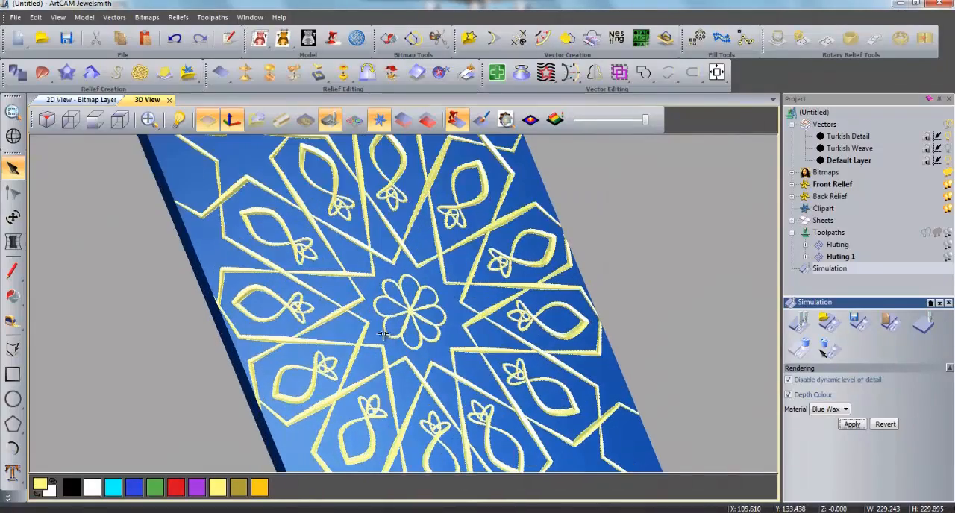
{"action": "scroll", "coordinate": [346, 325], "scroll_direction": "up", "scroll_amount": 5}
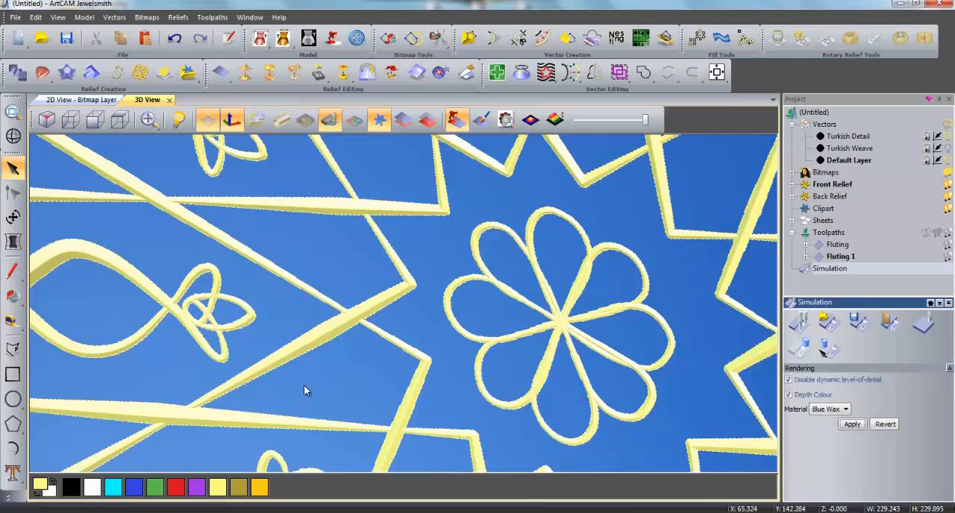
{"action": "left_click_drag", "start_coordinate": [304, 385], "coordinate": [368, 266]}
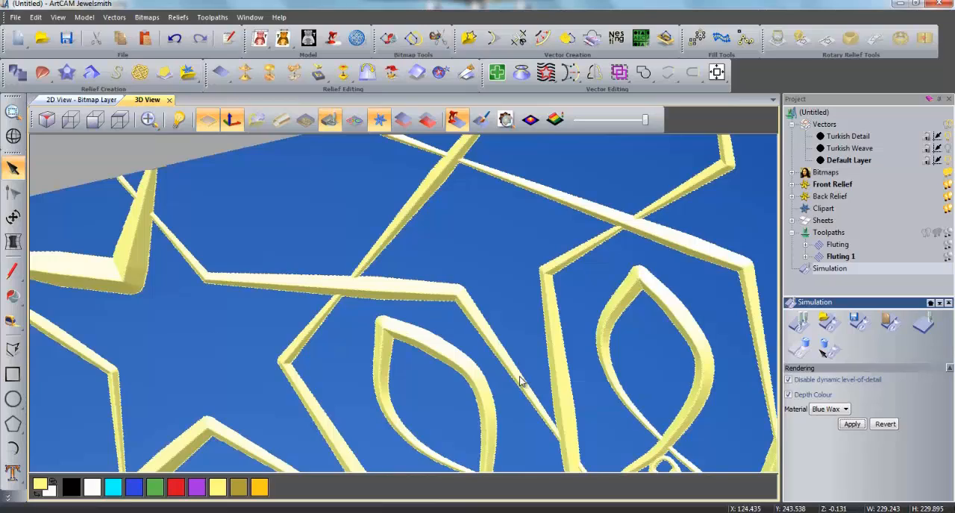
{"action": "left_click_drag", "start_coordinate": [518, 380], "coordinate": [438, 377]}
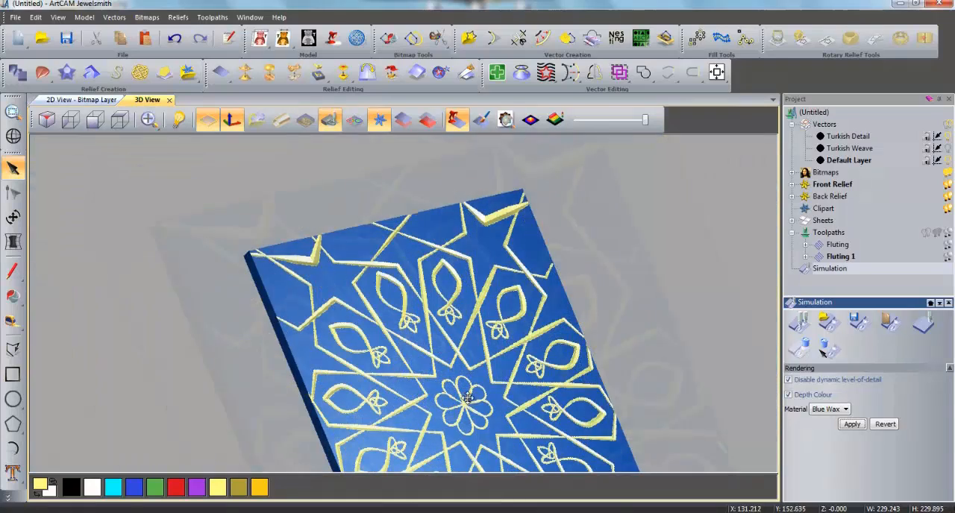
{"action": "left_click_drag", "start_coordinate": [447, 380], "coordinate": [435, 319]}
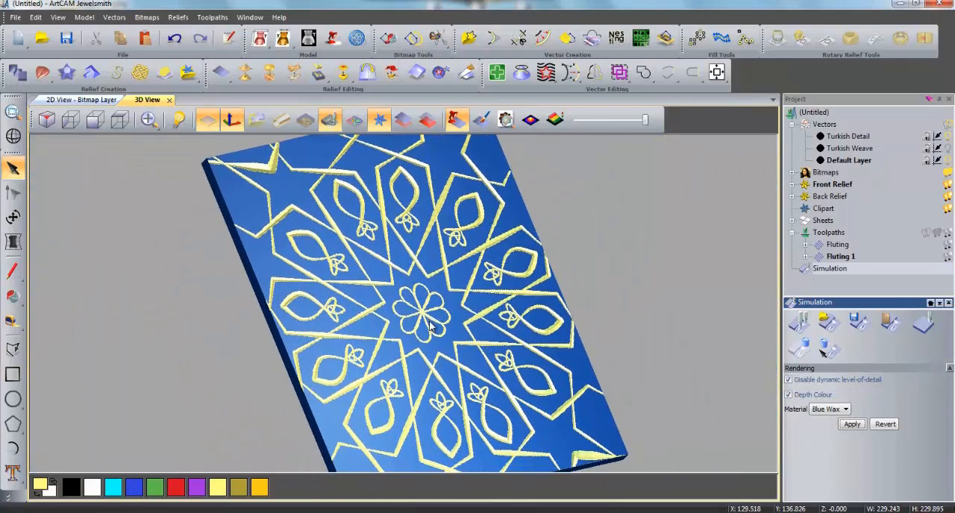